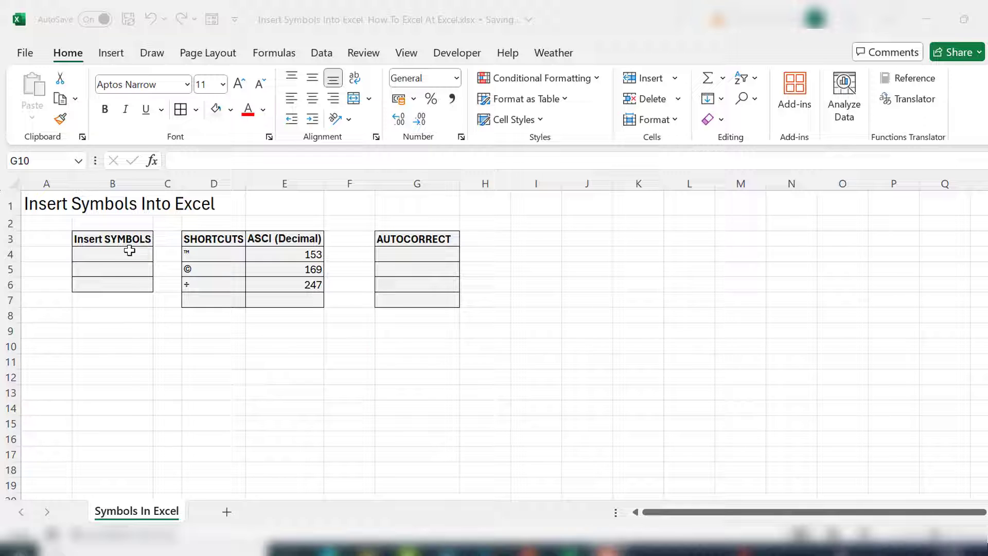
Insert the copyright sign © (code 169) into cell B4 through the Symbol dialog.
{"action": "left_click", "coordinate": [105, 255]}
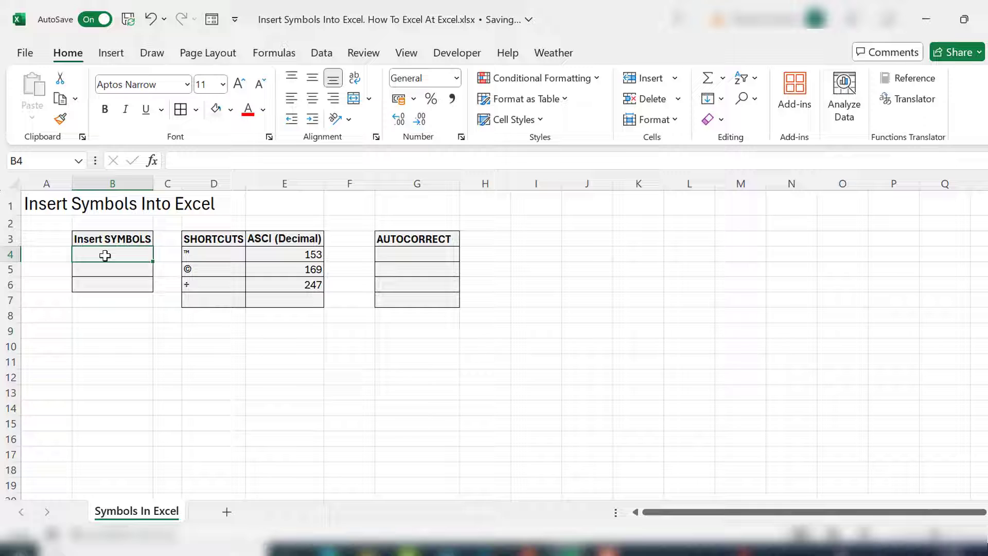
{"action": "left_click", "coordinate": [107, 56]}
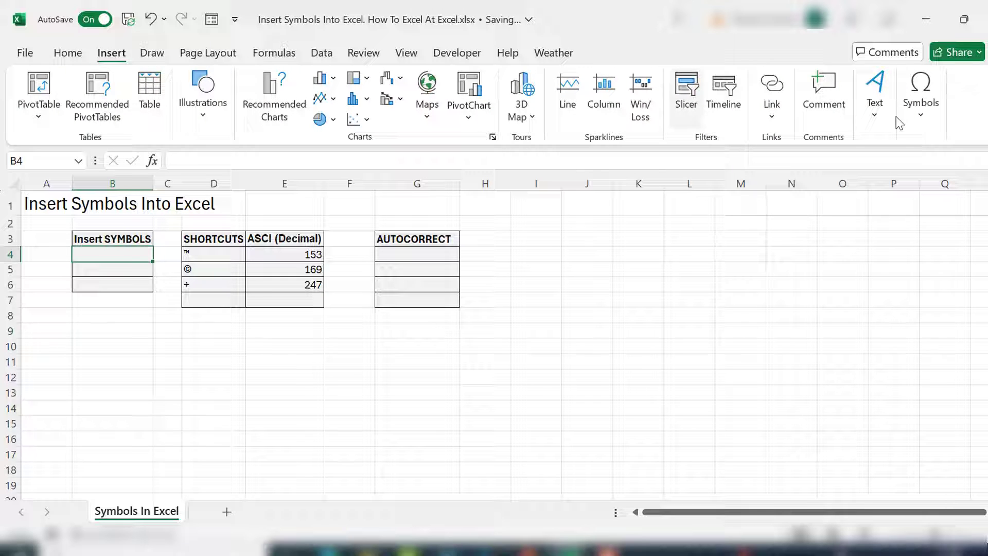
{"action": "left_click", "coordinate": [926, 122]}
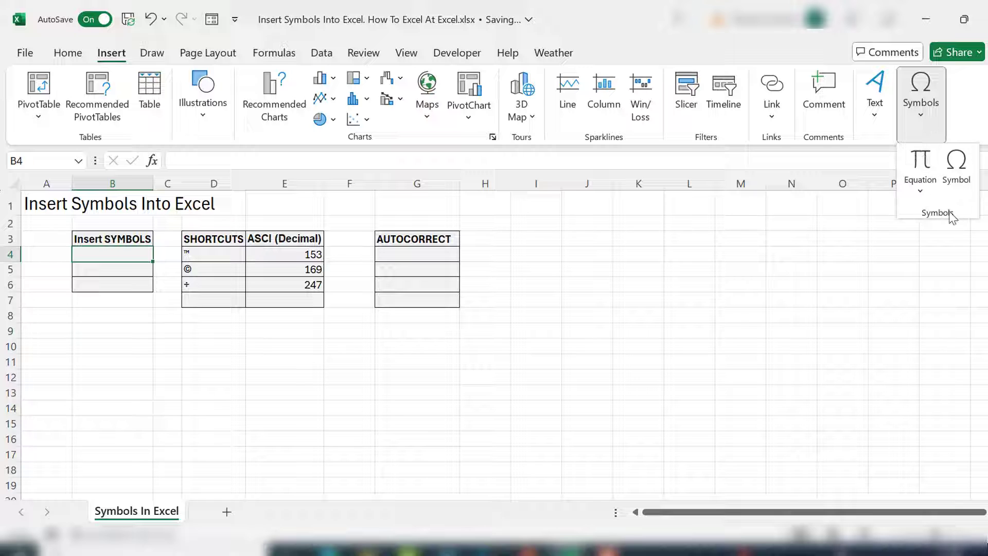
{"action": "left_click", "coordinate": [960, 174]}
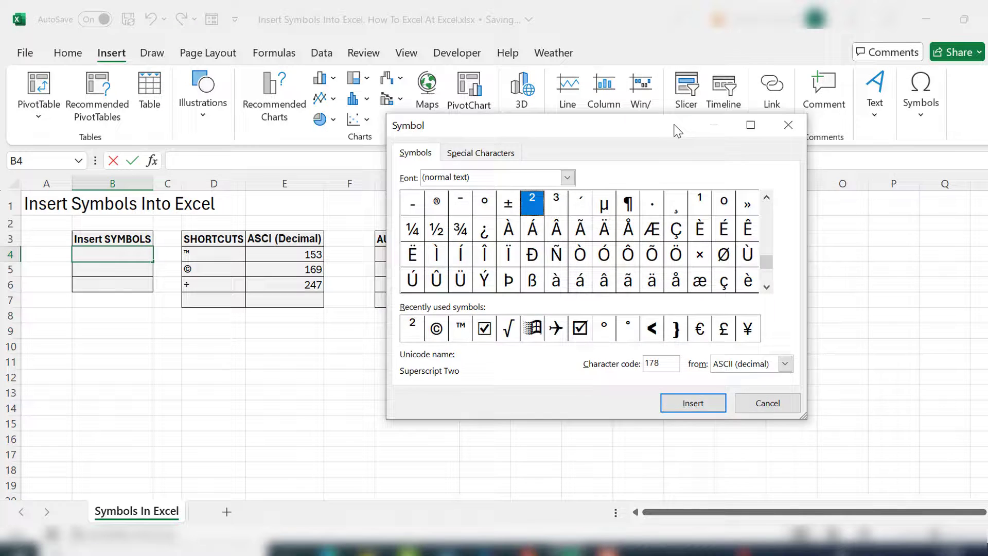
{"action": "left_click", "coordinate": [893, 238]}
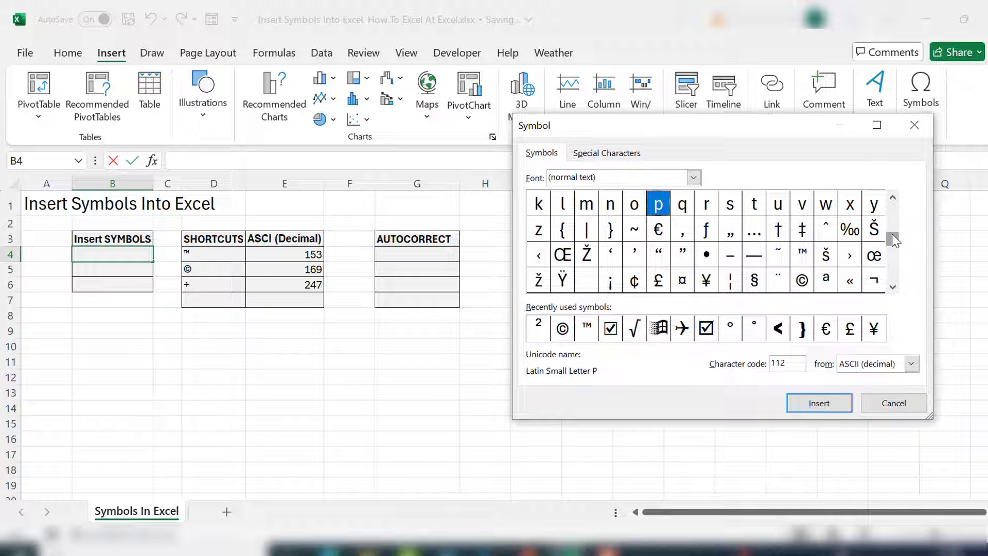
{"action": "left_click", "coordinate": [801, 280]}
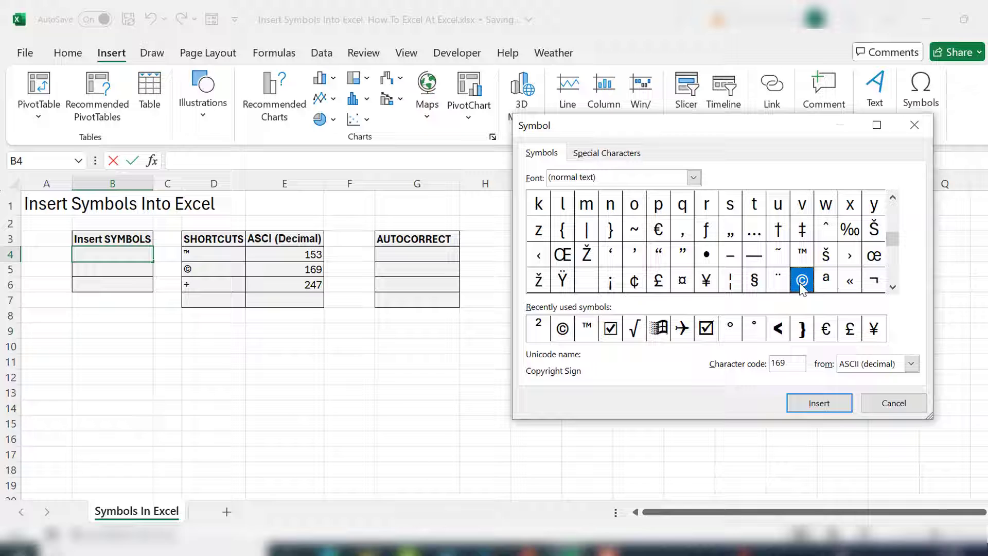
{"action": "left_click", "coordinate": [819, 403]}
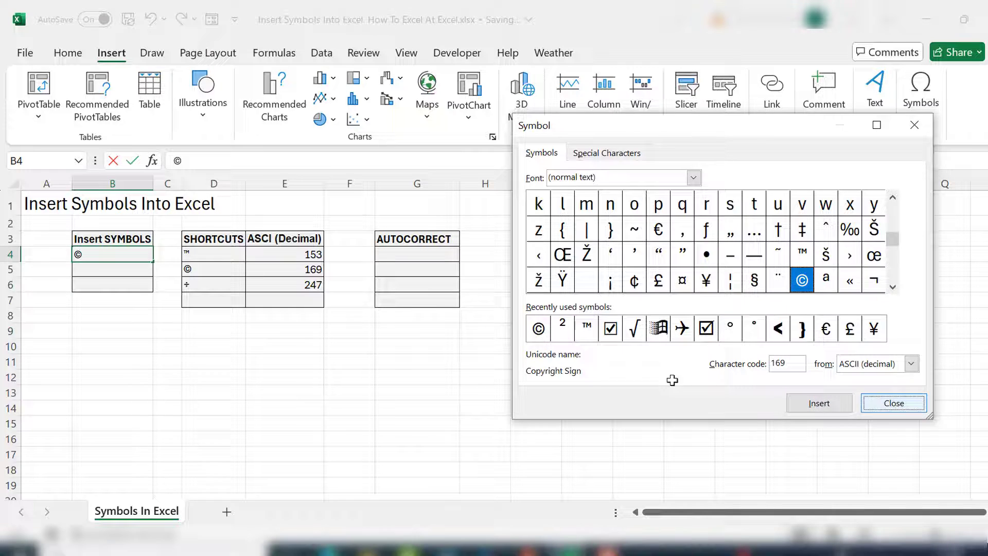
Close the Symbol dialog and copy the © from B4 into B5.
{"action": "key", "text": "Escape"}
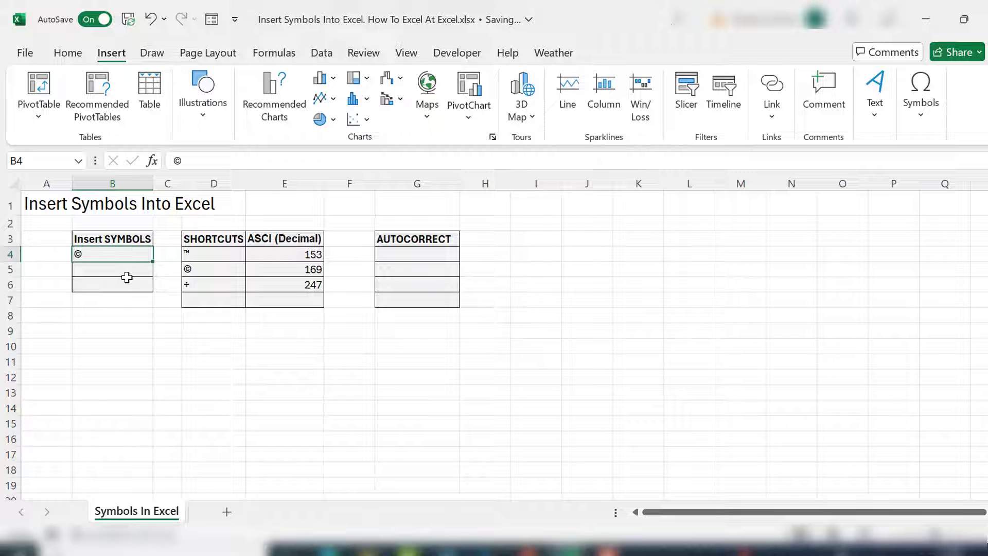
{"action": "key", "text": "ctrl+c"}
{"action": "left_click", "coordinate": [104, 271]}
{"action": "key", "text": "ctrl+v"}
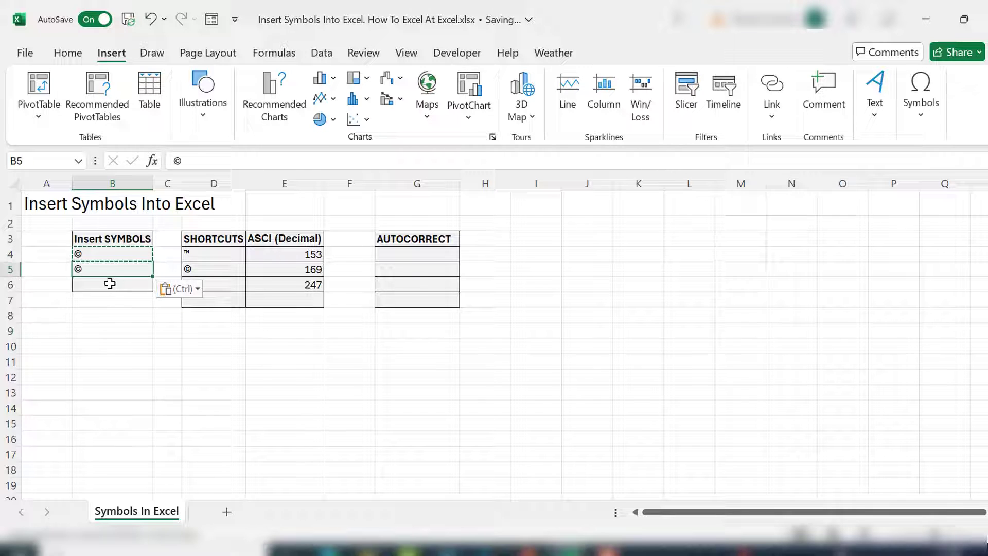
Insert a superscript two ² (code 178) into B6 and close the Symbol dialog.
{"action": "left_click", "coordinate": [109, 283]}
{"action": "key", "text": "Escape"}
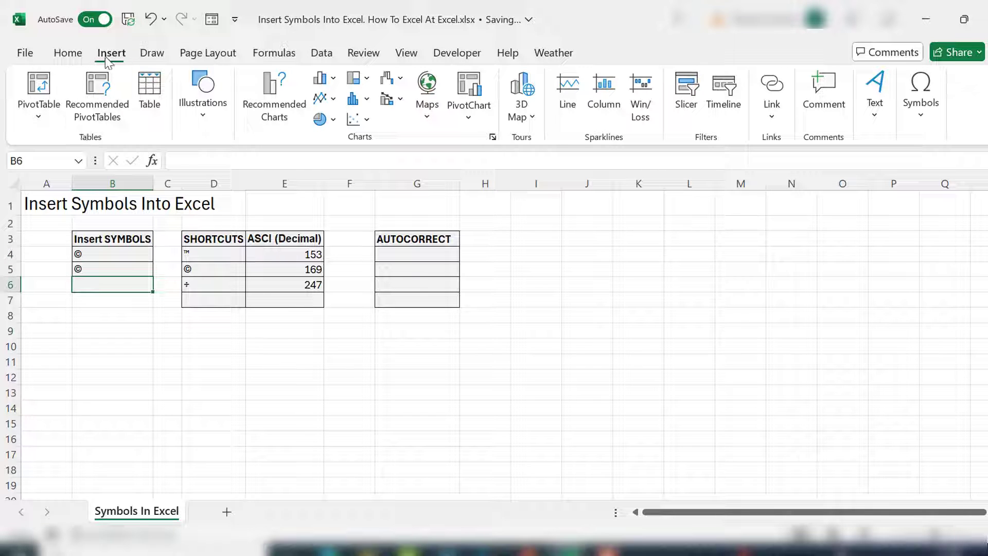
{"action": "left_click", "coordinate": [920, 118]}
{"action": "left_click", "coordinate": [964, 172]}
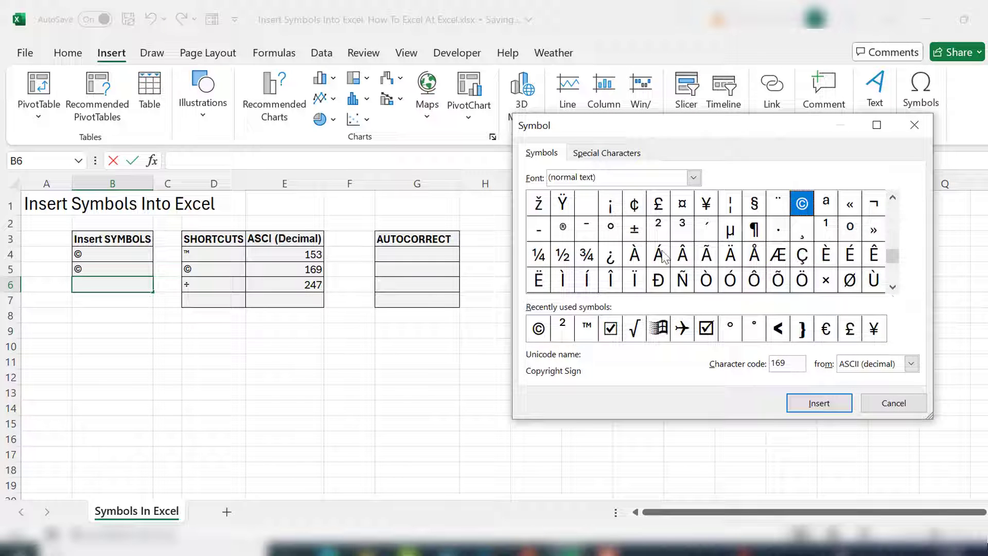
{"action": "left_click", "coordinate": [658, 227]}
{"action": "left_click", "coordinate": [828, 403]}
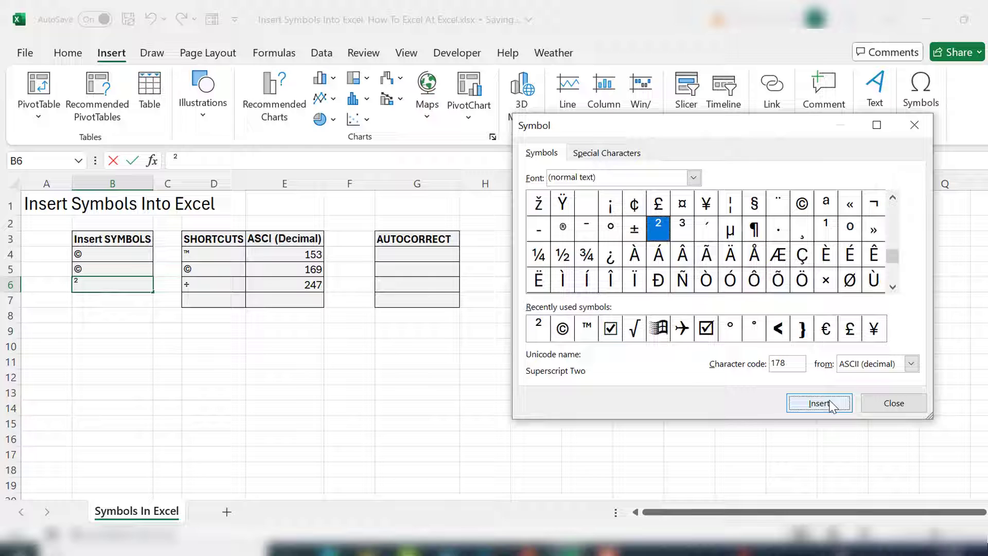
{"action": "left_click", "coordinate": [893, 403]}
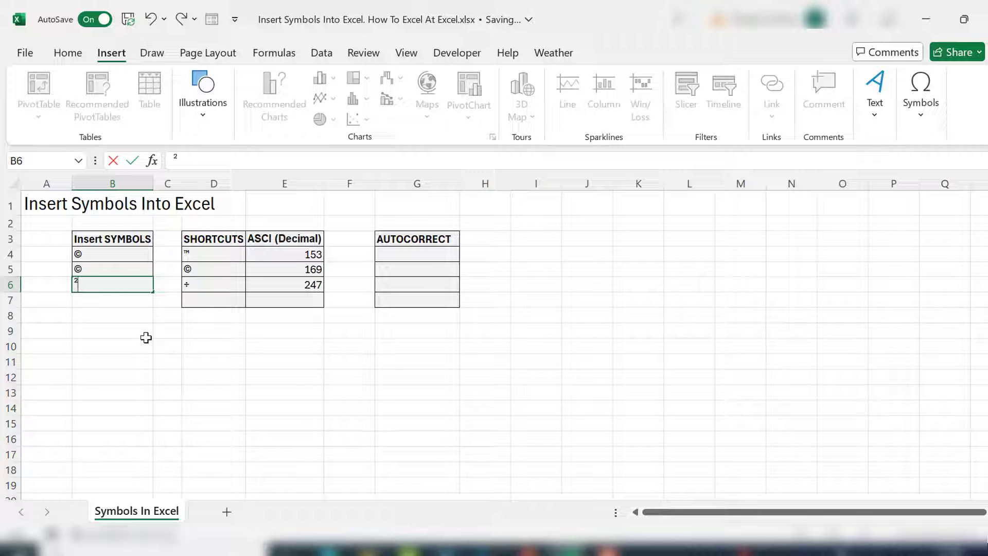
Commit the ² in B6 and review the SHORTCUTS codes: ™ 153, © 169, ÷ 247.
{"action": "key", "text": "Return"}
{"action": "key", "text": "Right"}
{"action": "key", "text": "Right"}
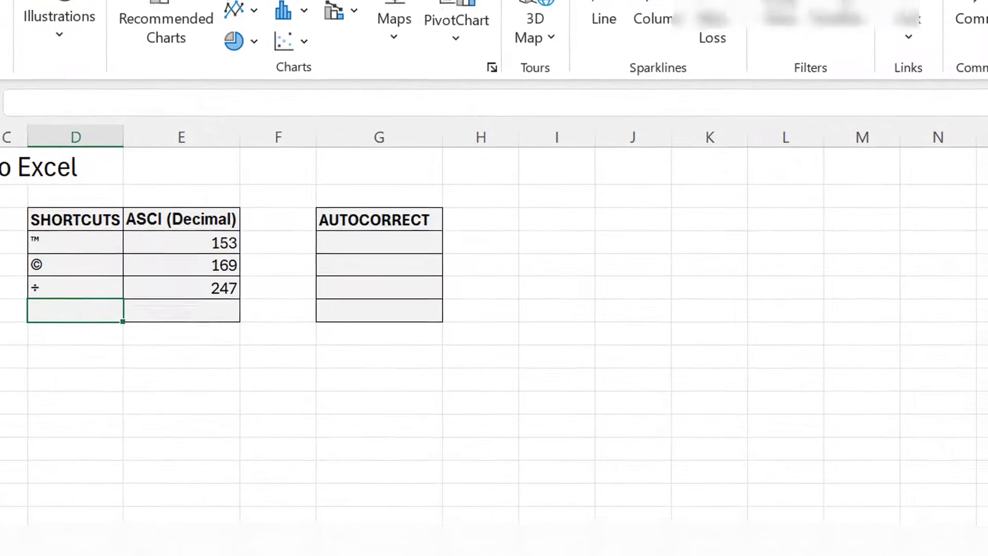
{"action": "key", "text": "Up"}
{"action": "key", "text": "Up"}
{"action": "key", "text": "Up"}
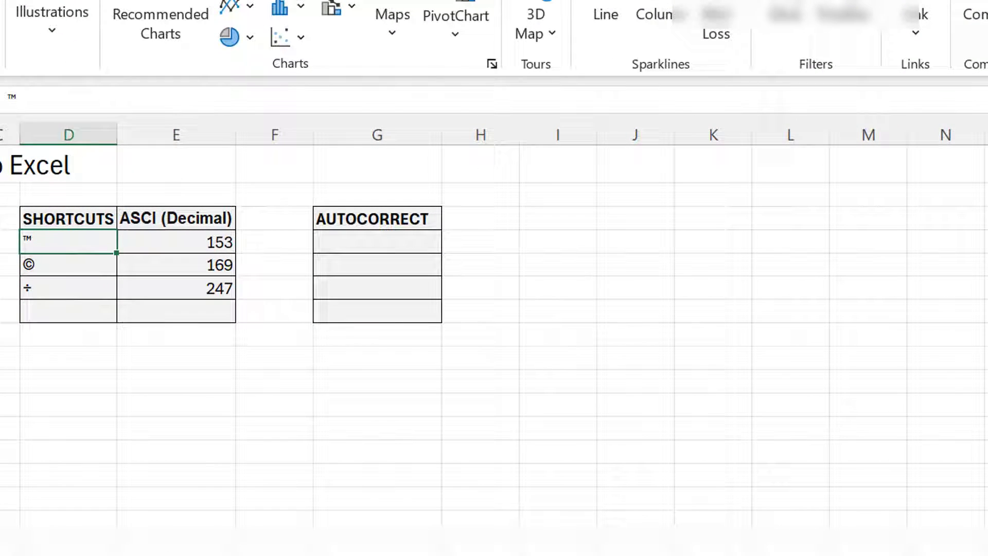
{"action": "key", "text": "Right"}
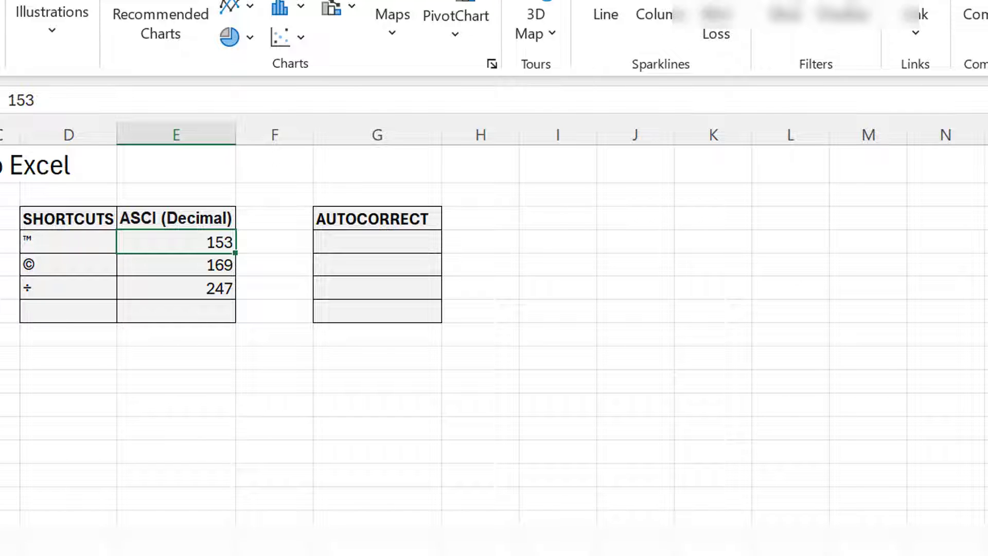
{"action": "key", "text": "Down"}
{"action": "key", "text": "Down"}
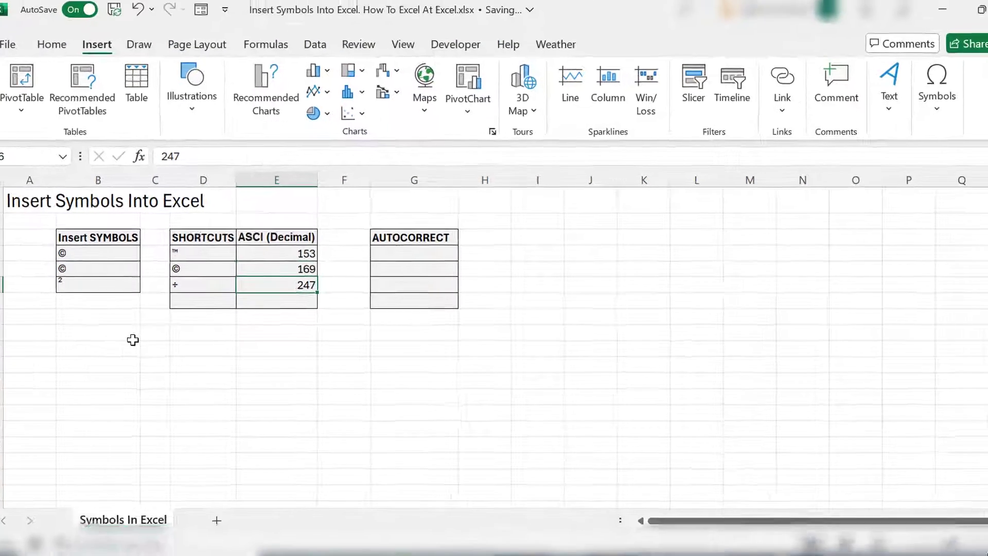
{"action": "key", "text": "Down"}
{"action": "key", "text": "Left"}
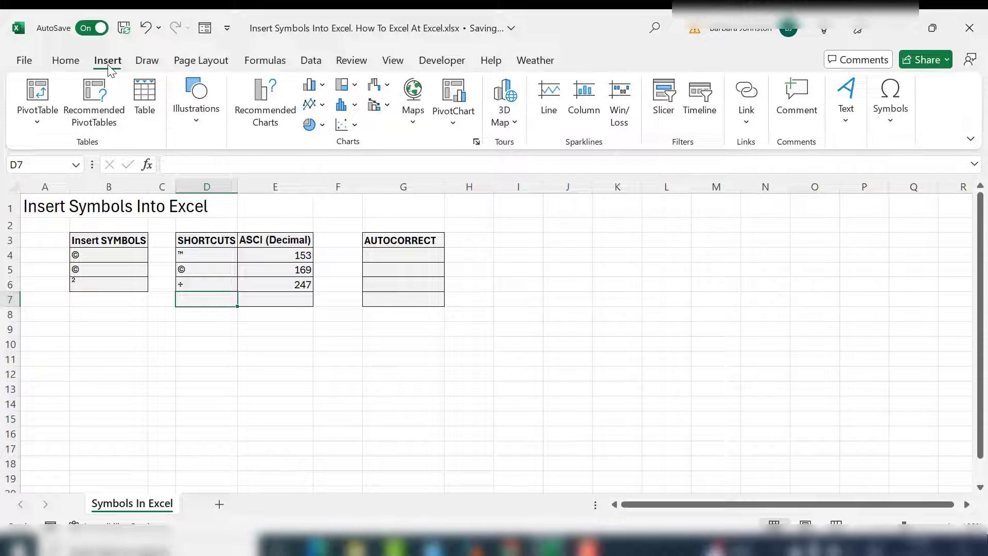
{"action": "left_click", "coordinate": [894, 126]}
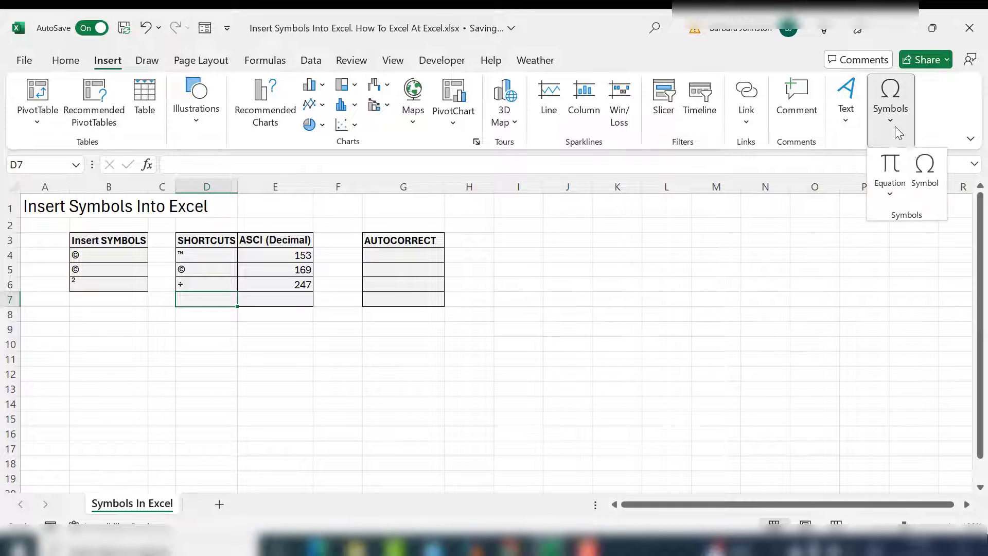
{"action": "left_click", "coordinate": [925, 167]}
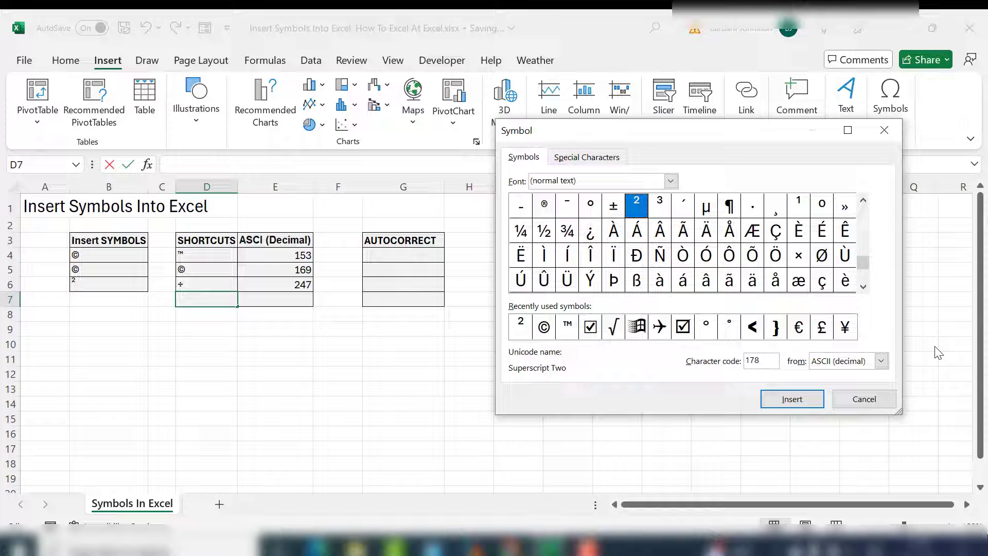
{"action": "left_click", "coordinate": [881, 360]}
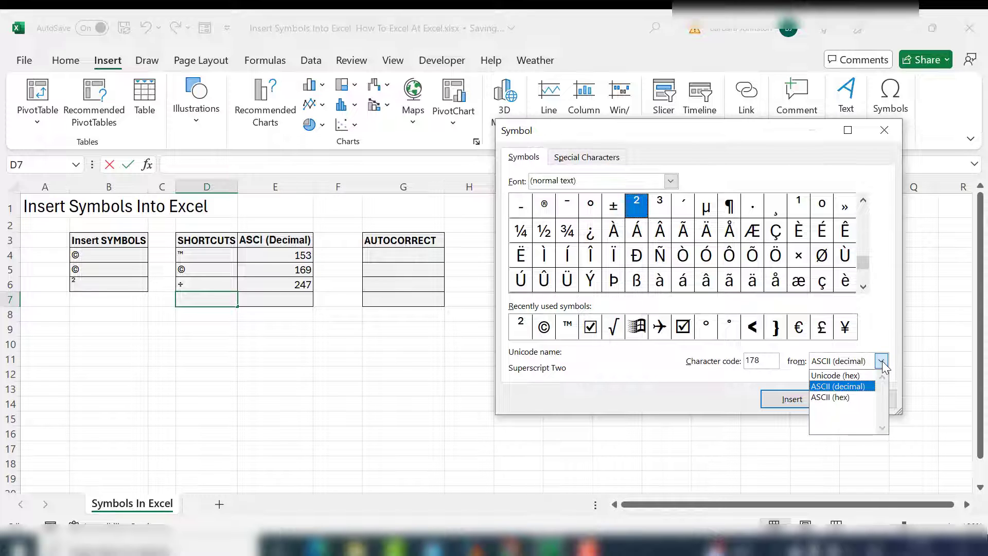
{"action": "left_click", "coordinate": [861, 387]}
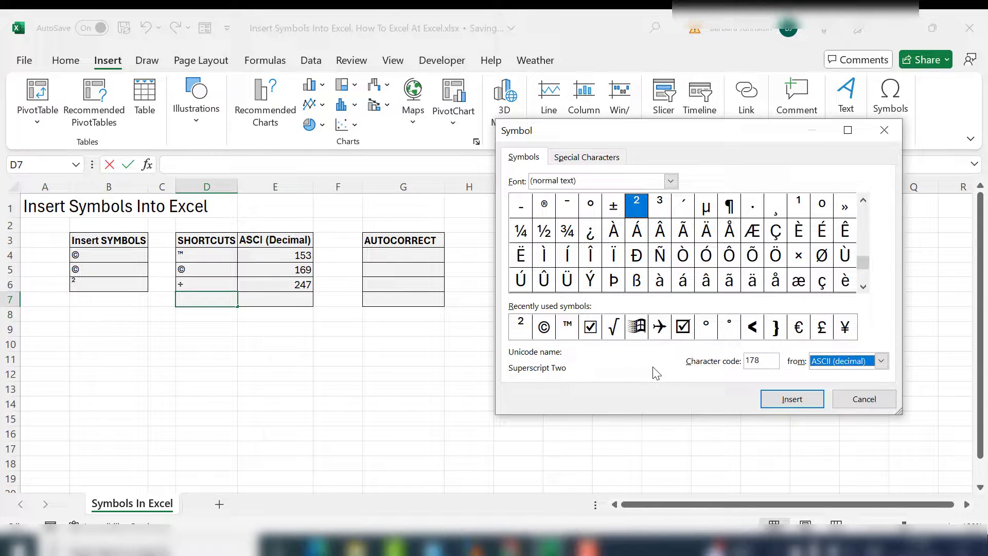
{"action": "left_click", "coordinate": [520, 332]}
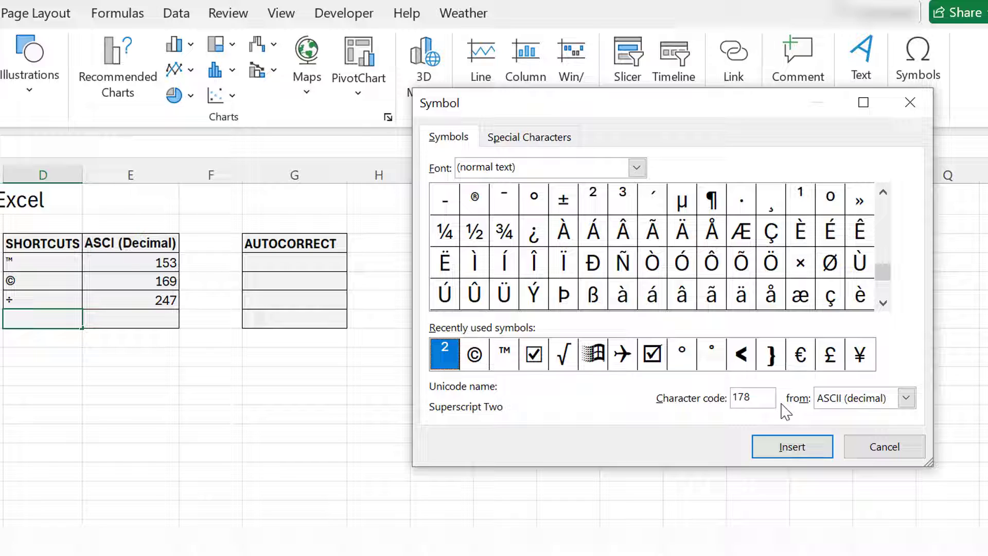
{"action": "left_click", "coordinate": [473, 355]}
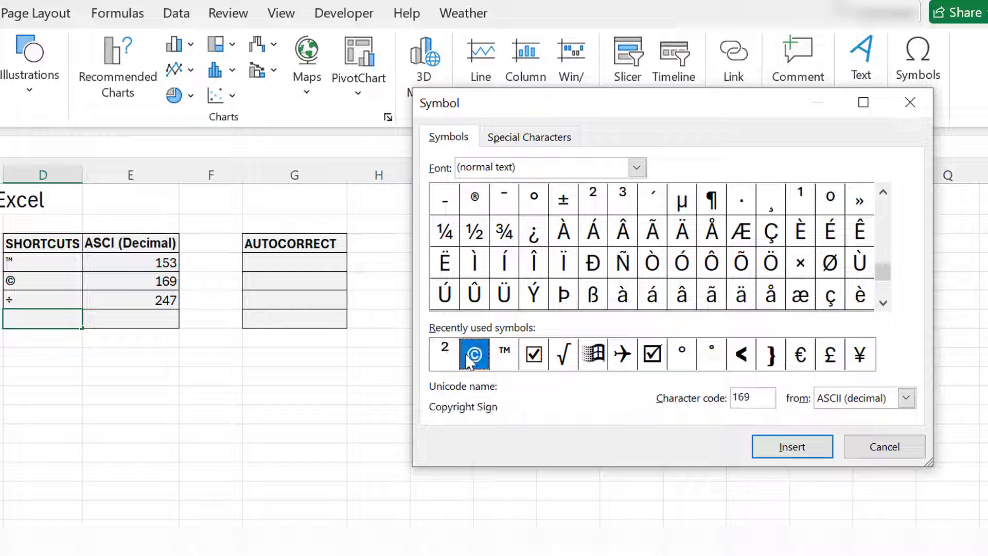
{"action": "left_click", "coordinate": [503, 366]}
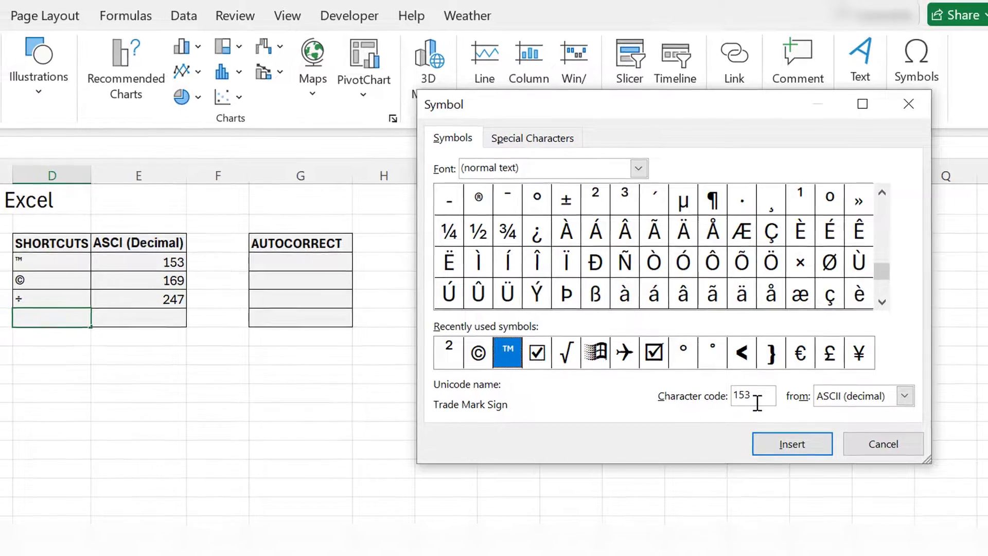
{"action": "left_click", "coordinate": [444, 354]}
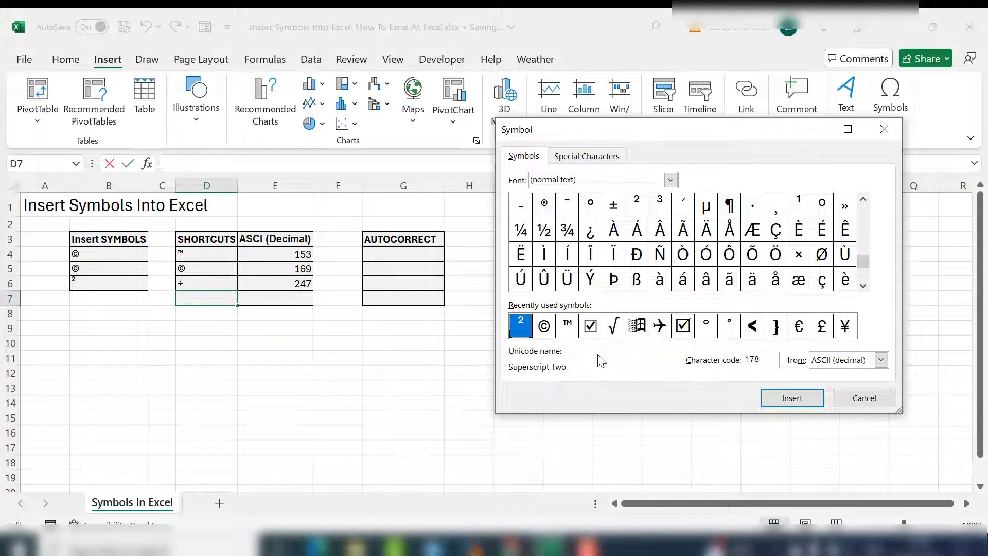
Close the Symbol dialog and enter ² in D7 using the Alt+0178 code.
{"action": "left_click", "coordinate": [861, 399]}
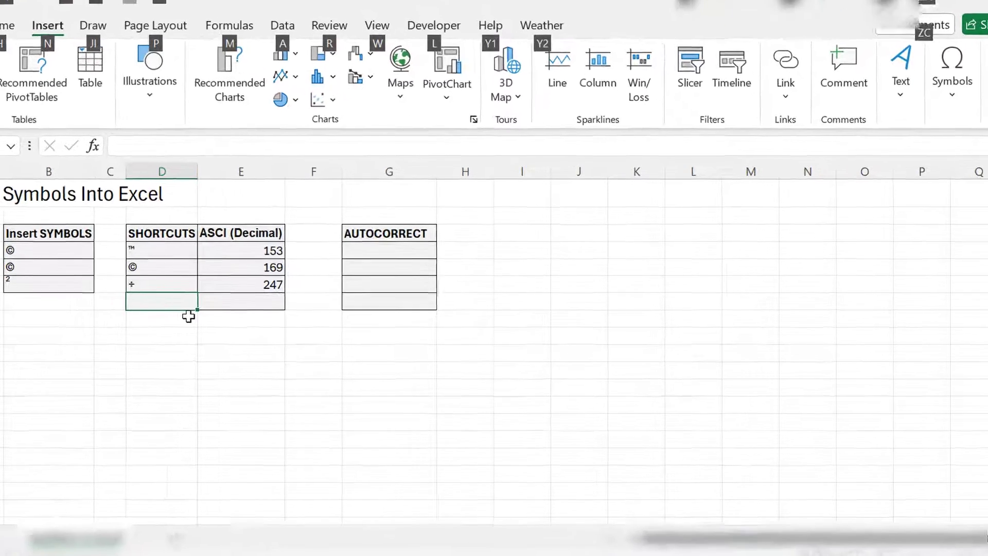
{"action": "key", "text": "alt"}
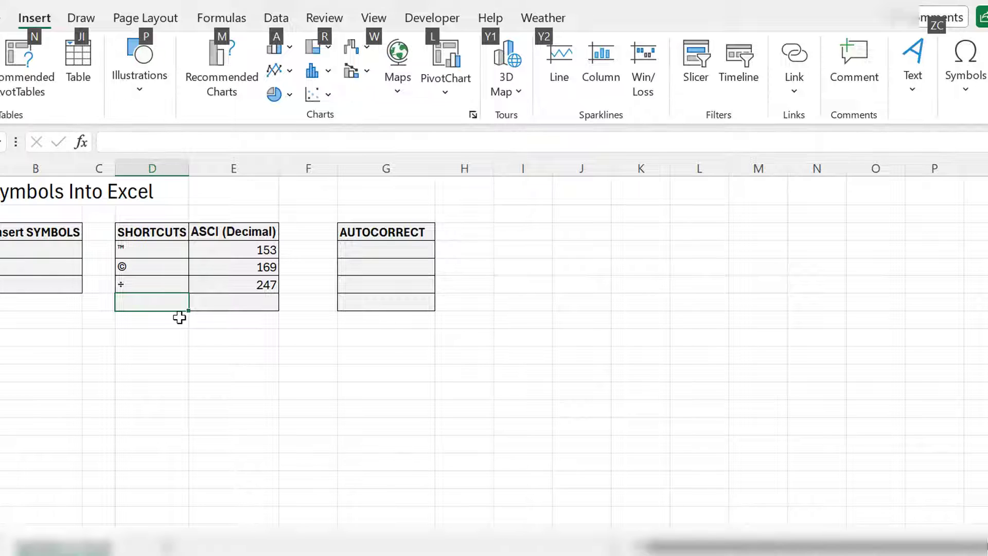
{"action": "key", "text": "alt+0178"}
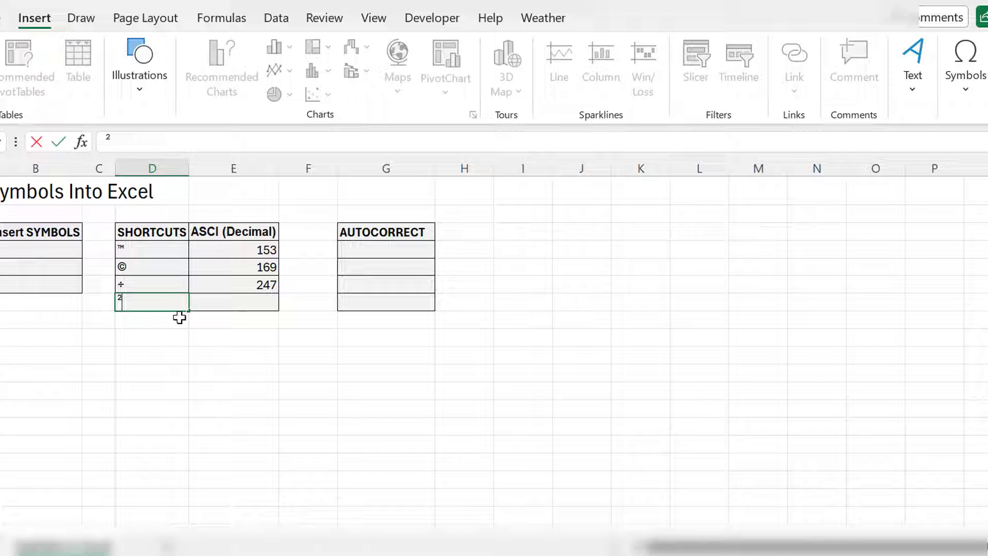
{"action": "key", "text": "Return"}
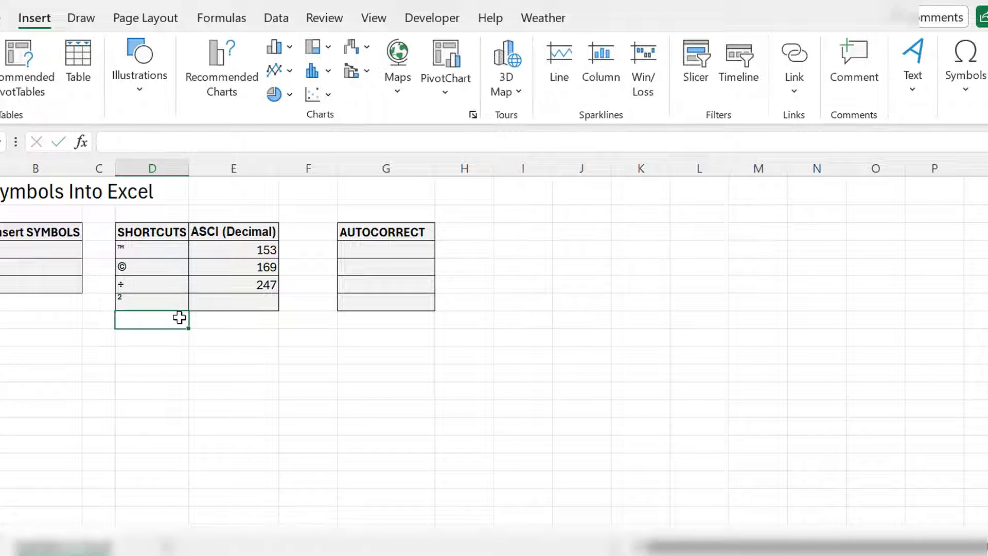
{"action": "key", "text": "Up"}
Enter the code 178 in E7 beside the ².
{"action": "key", "text": "Right"}
{"action": "type", "text": "17"}
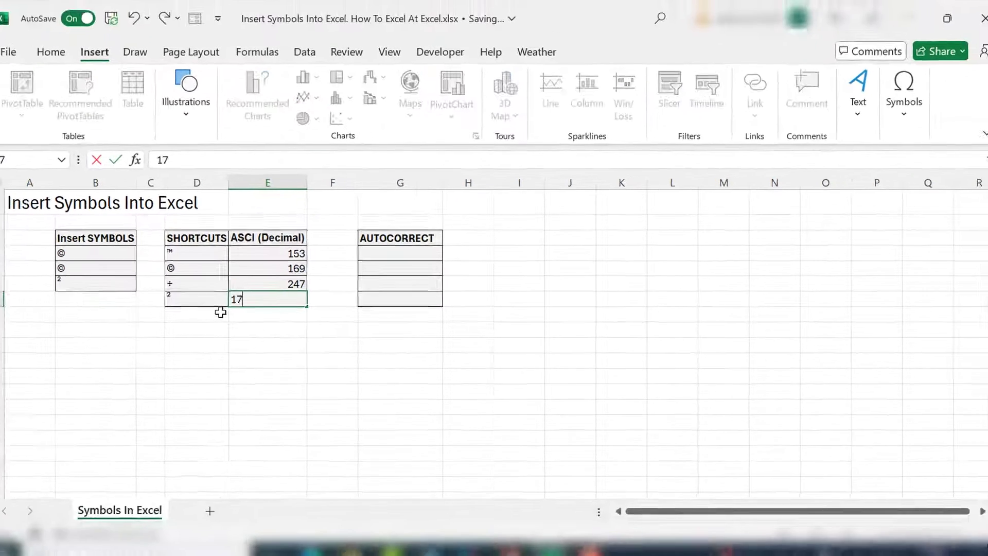
{"action": "type", "text": "8"}
{"action": "key", "text": "Return"}
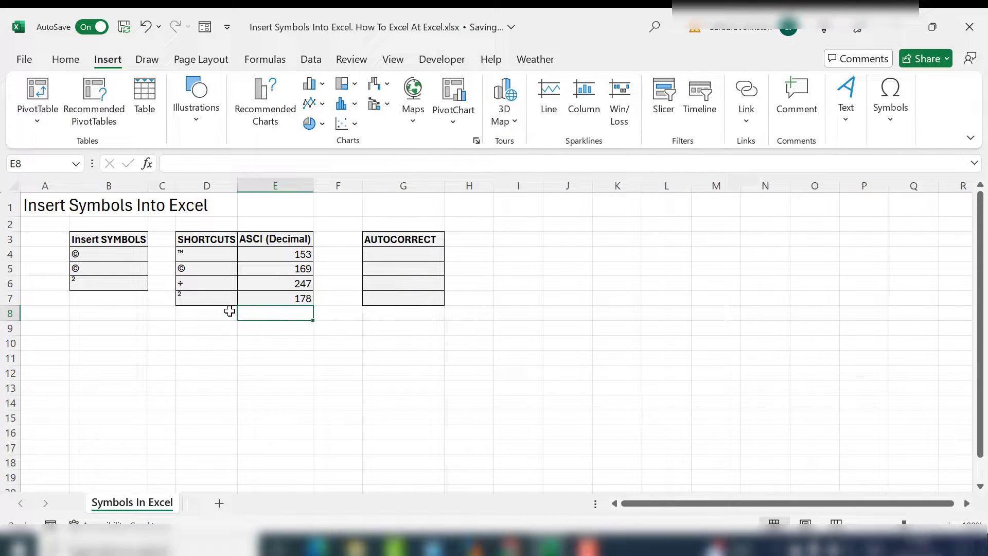
{"action": "key", "text": "Up"}
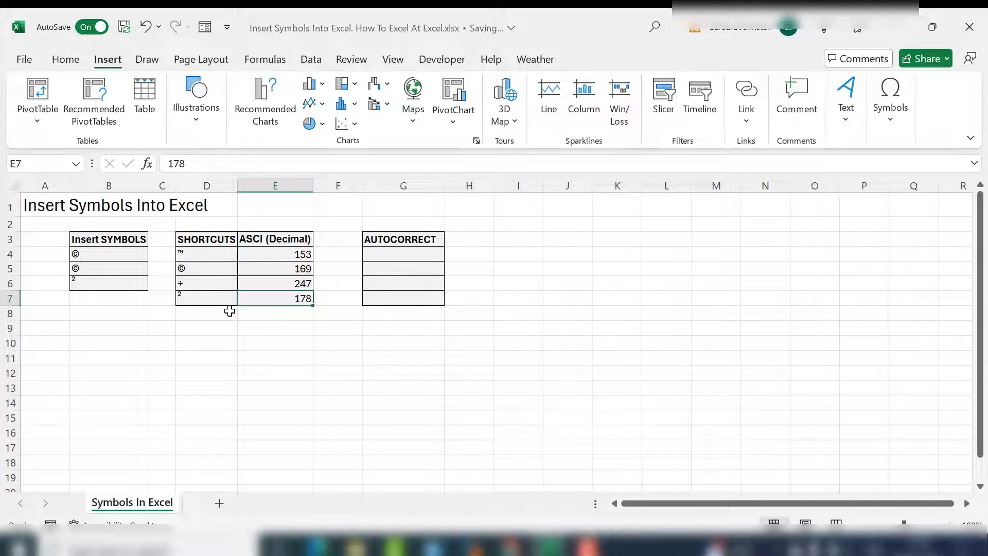
{"action": "key", "text": "Up"}
{"action": "key", "text": "Up"}
{"action": "key", "text": "Up"}
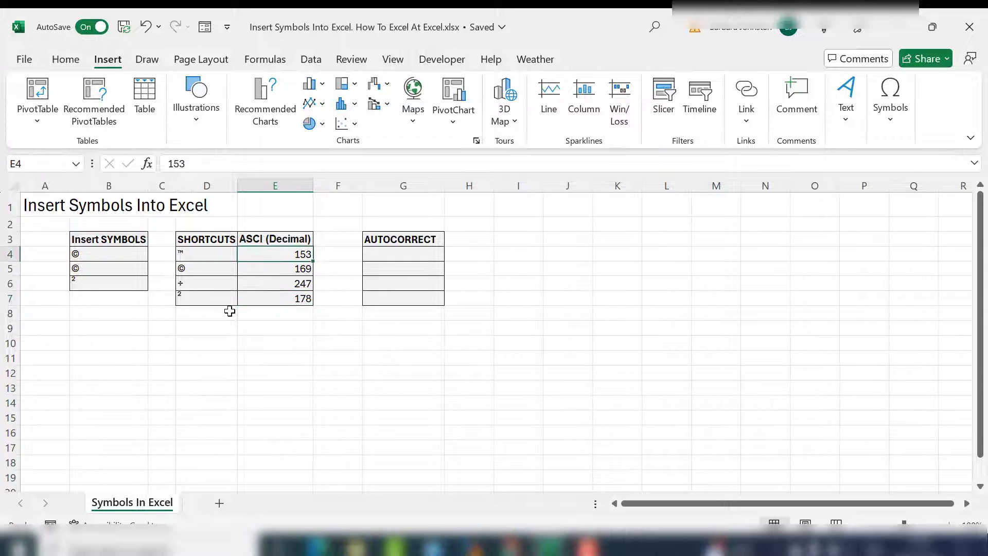
{"action": "key", "text": "Down"}
{"action": "key", "text": "Left"}
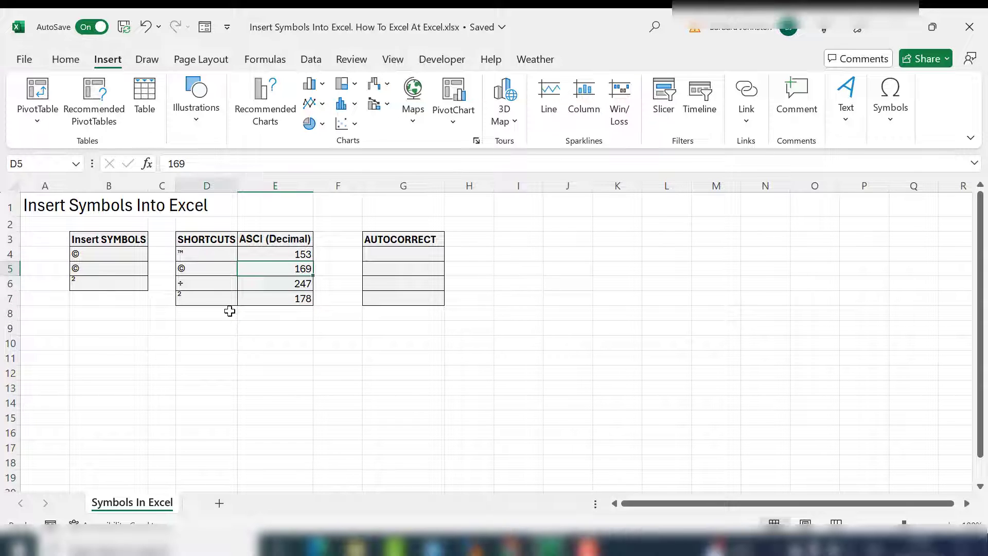
{"action": "key", "text": "Right"}
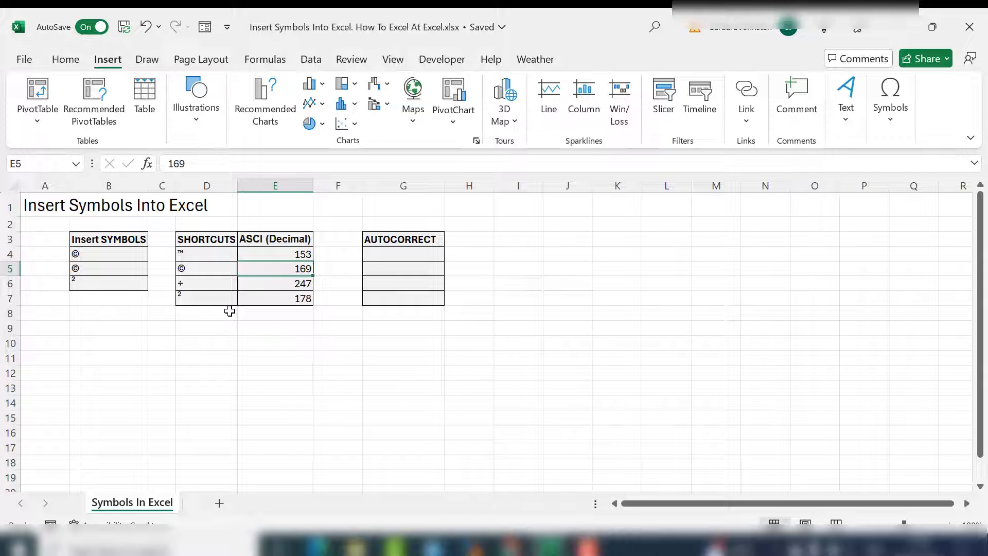
{"action": "key", "text": "Right"}
{"action": "key", "text": "Right"}
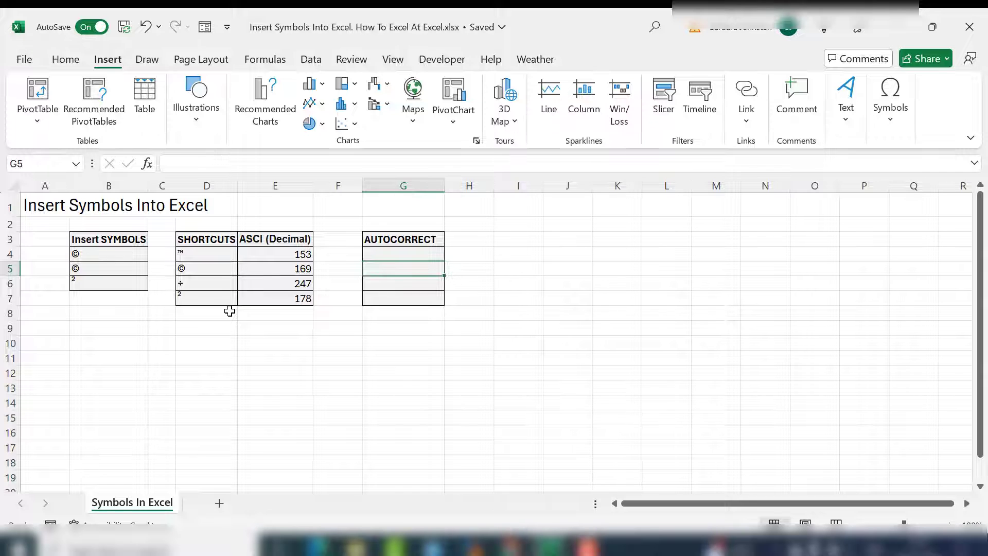
{"action": "left_click", "coordinate": [438, 328]}
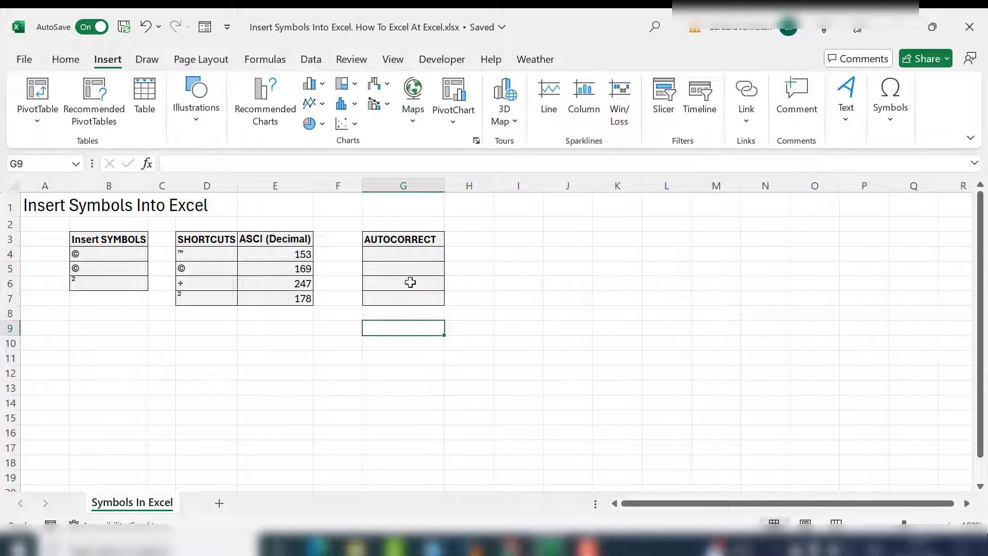
Select G4, then open Options > Proofing > AutoCorrect and browse the replacement list.
{"action": "left_click", "coordinate": [404, 254]}
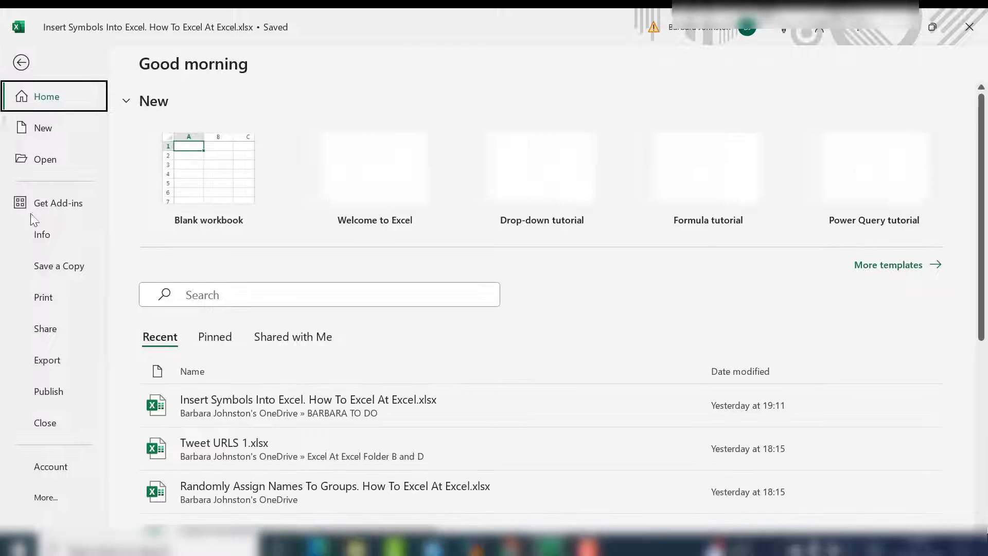
{"action": "left_click", "coordinate": [24, 59]}
{"action": "left_click", "coordinate": [69, 495]}
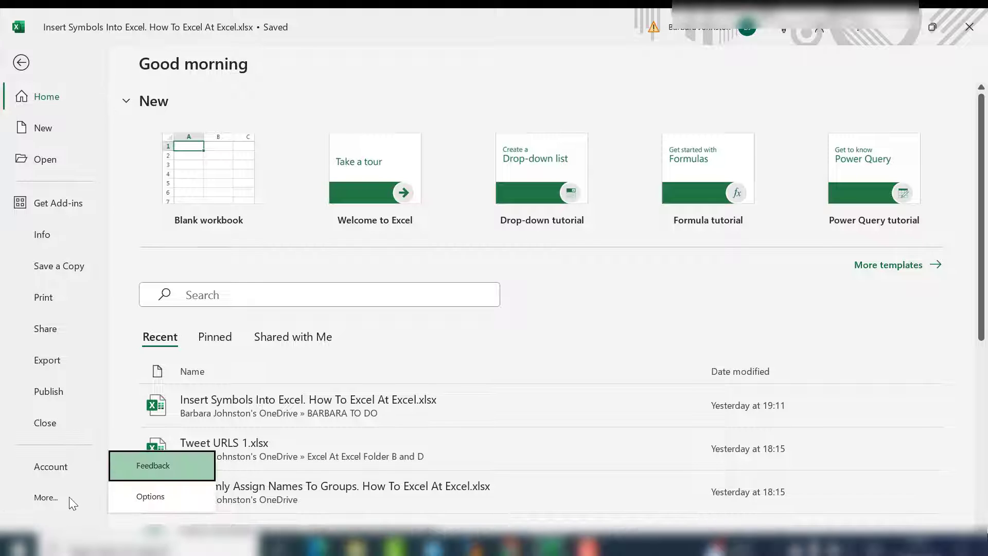
{"action": "left_click", "coordinate": [146, 496]}
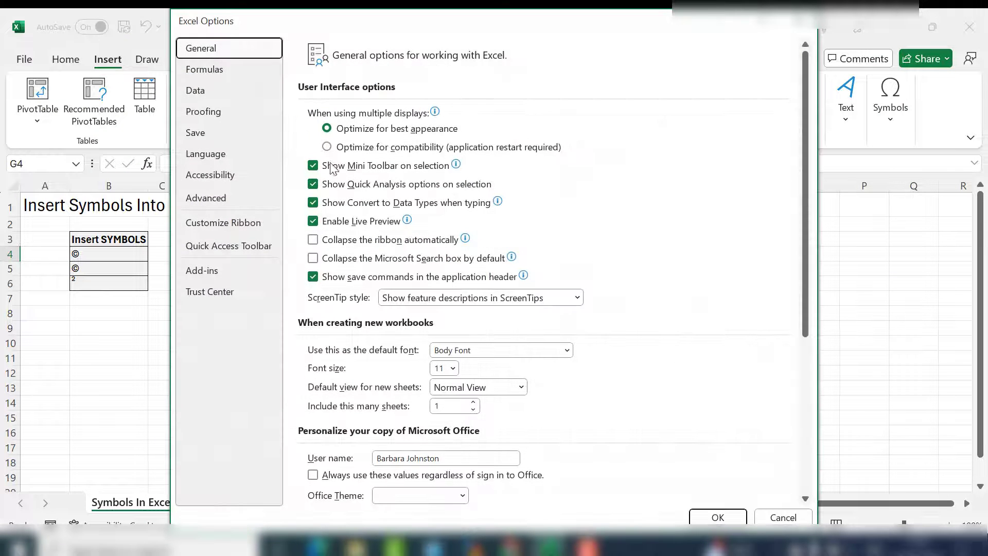
{"action": "left_click", "coordinate": [227, 122]}
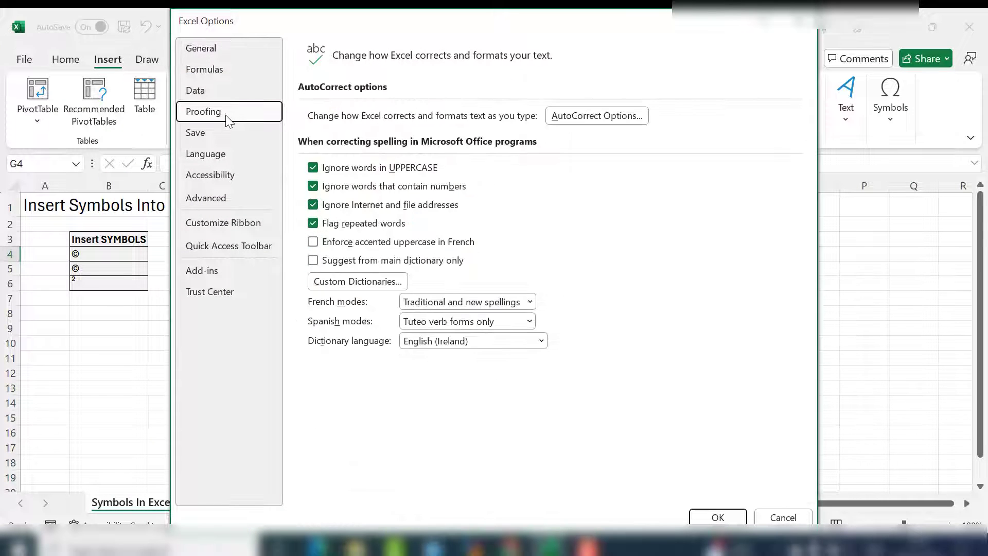
{"action": "left_click", "coordinate": [557, 123]}
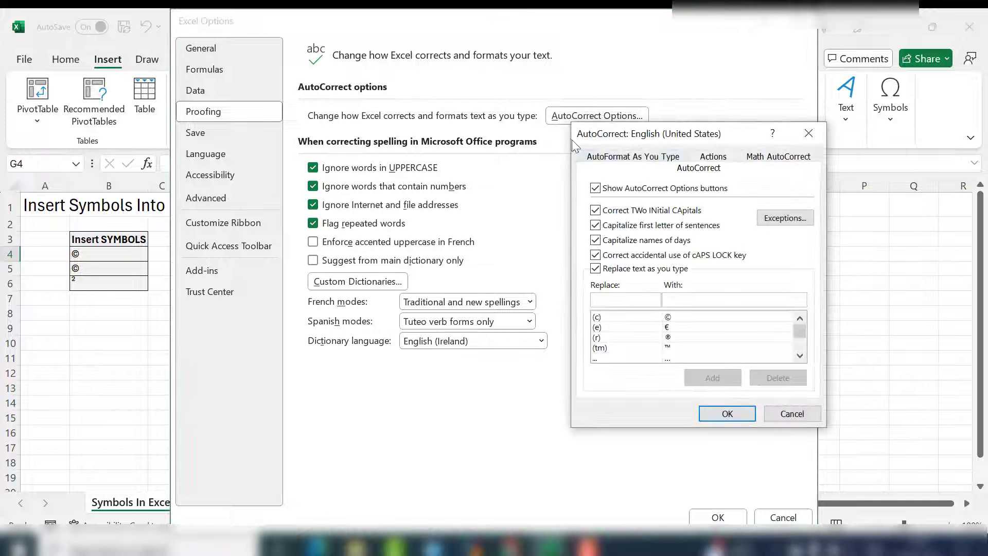
{"action": "left_click", "coordinate": [450, 337]}
{"action": "left_click", "coordinate": [450, 336]}
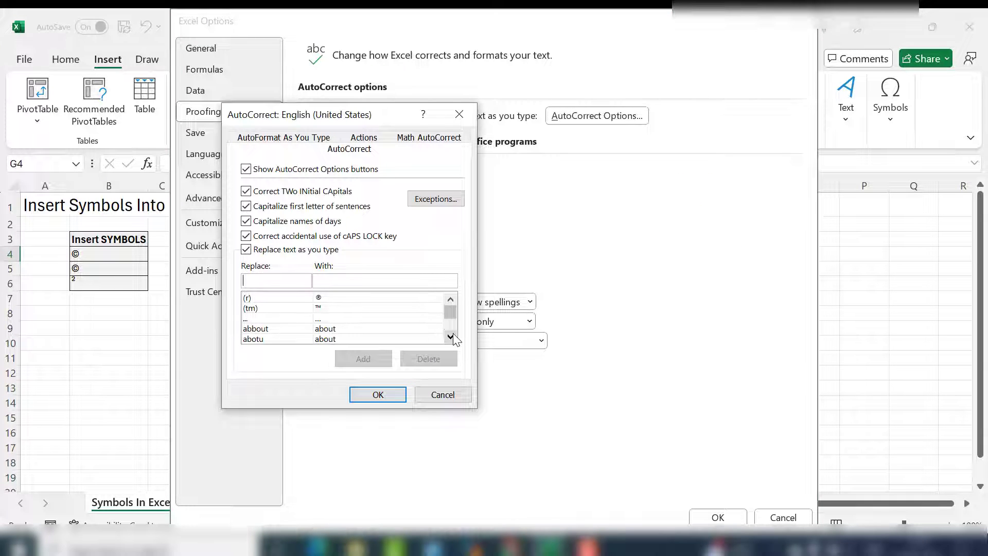
{"action": "left_click", "coordinate": [450, 299]}
{"action": "left_click", "coordinate": [450, 299]}
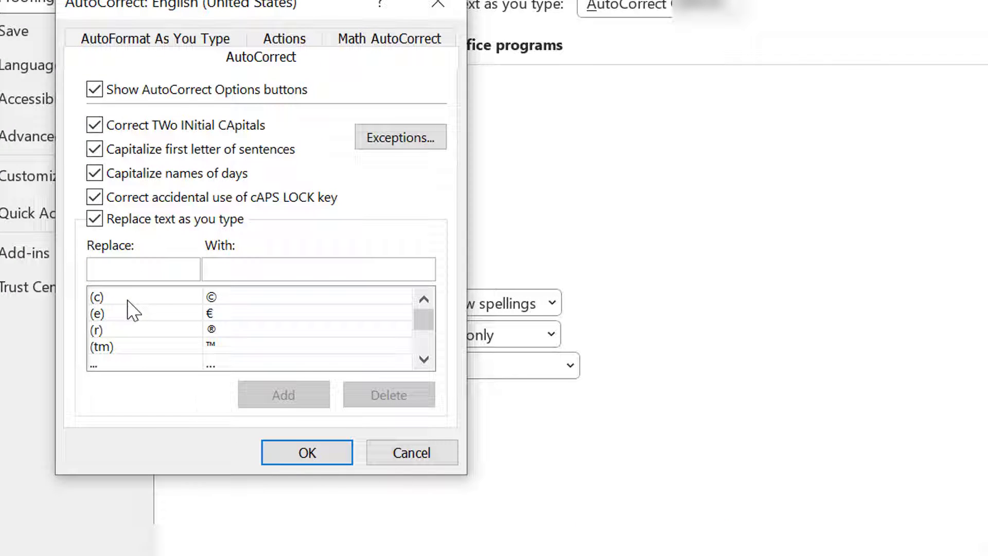
Add an AutoCorrect entry replacing 2 with ² and close the AutoCorrect dialog.
{"action": "left_click", "coordinate": [128, 268]}
{"action": "type", "text": "2"}
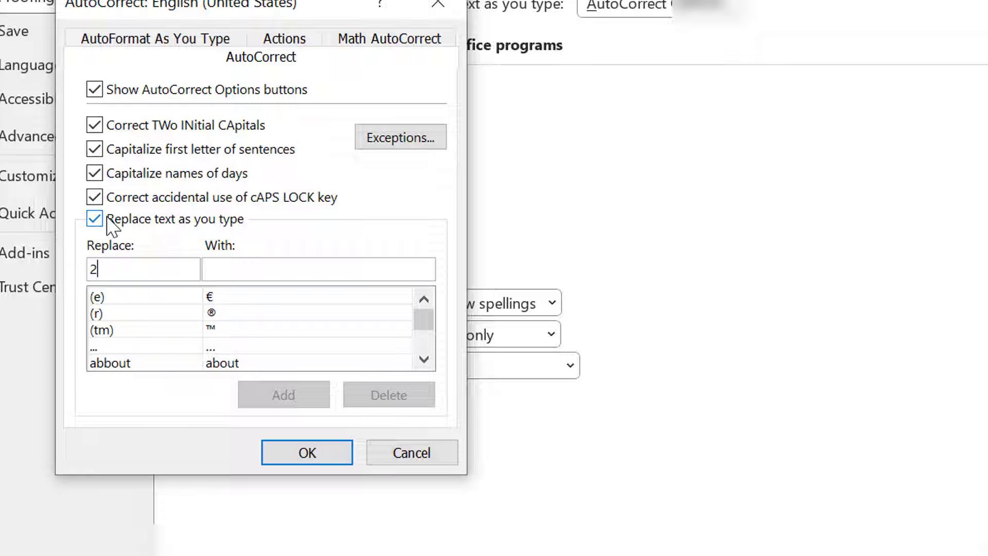
{"action": "key", "text": "Tab"}
{"action": "type", "text": "²"}
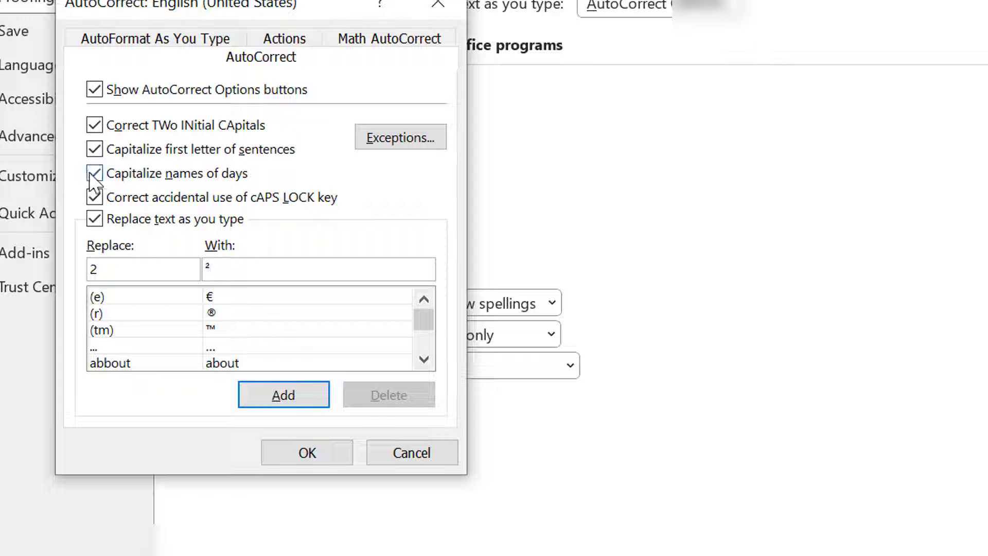
{"action": "left_click", "coordinate": [296, 409]}
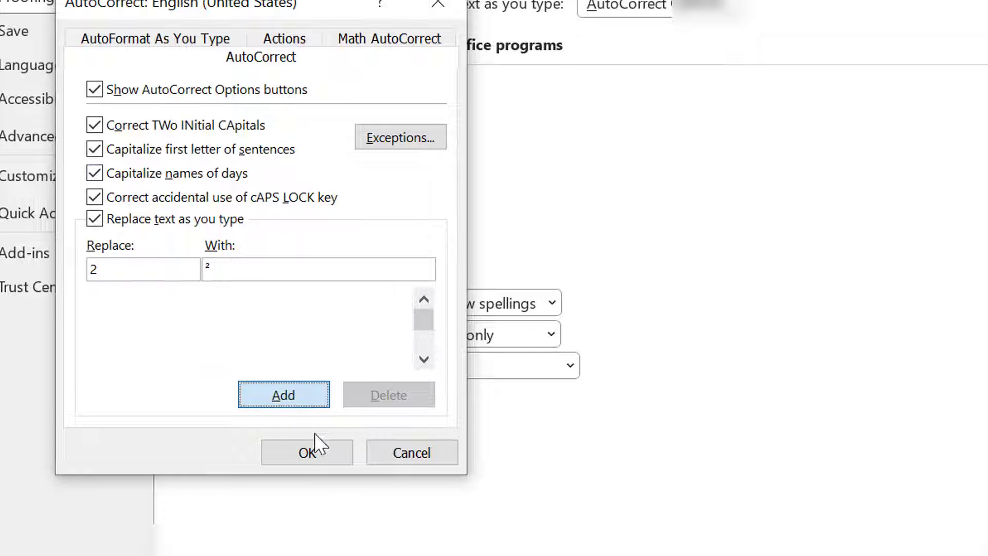
{"action": "left_click", "coordinate": [309, 452]}
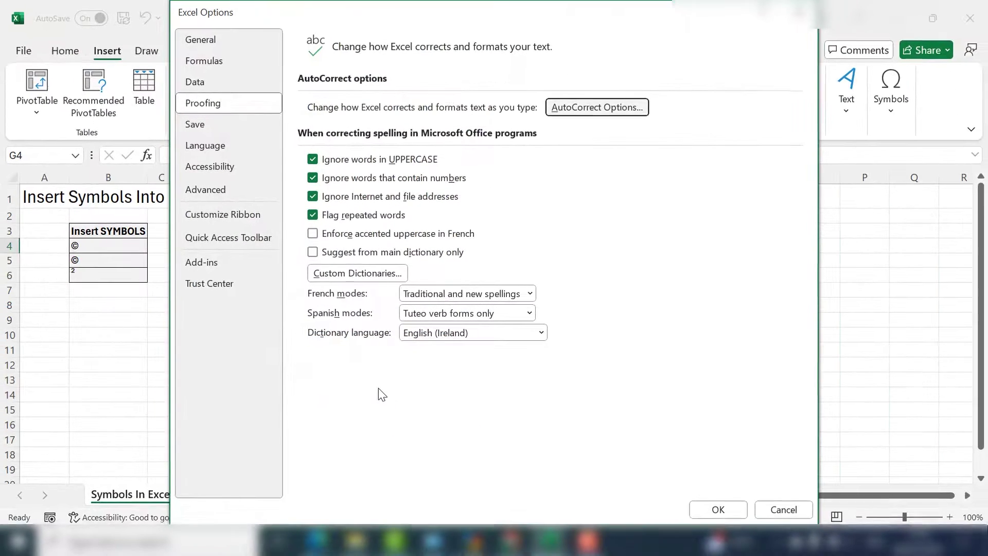
Close Excel Options and type 2 in G4, G5 and G6 so each becomes ².
{"action": "left_click", "coordinate": [718, 509]}
{"action": "left_click", "coordinate": [418, 308]}
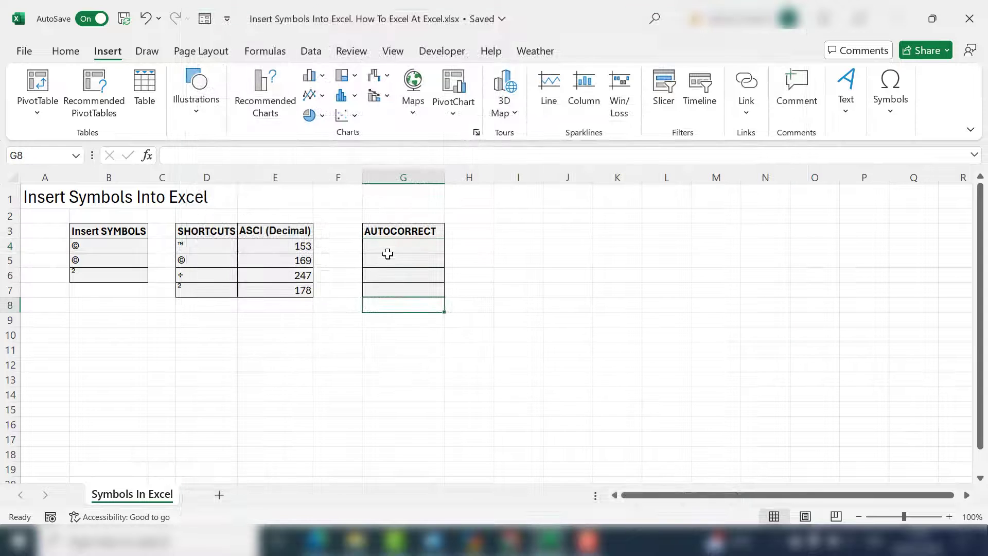
{"action": "double_click", "coordinate": [388, 247]}
{"action": "type", "text": "2"}
{"action": "key", "text": "Up"}
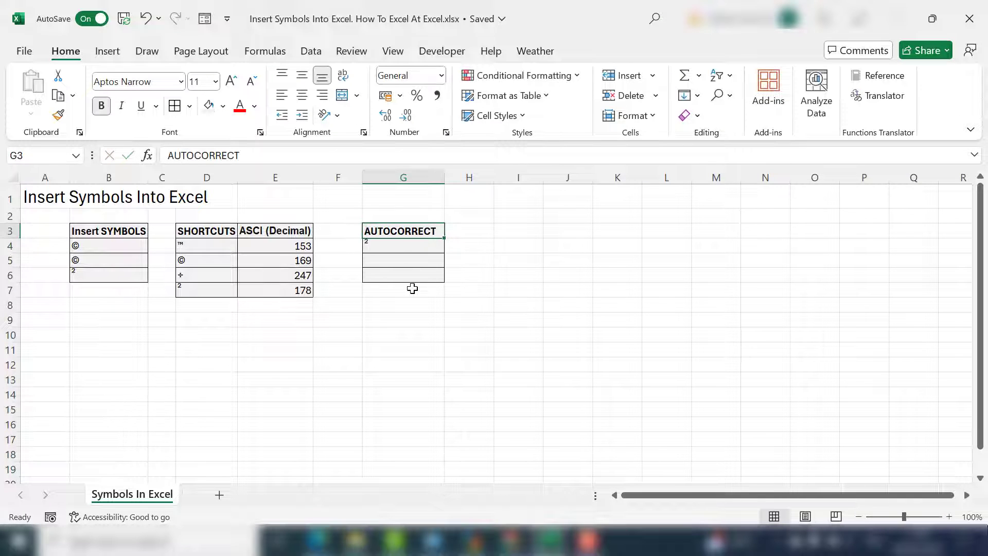
{"action": "key", "text": "Down"}
{"action": "key", "text": "Down"}
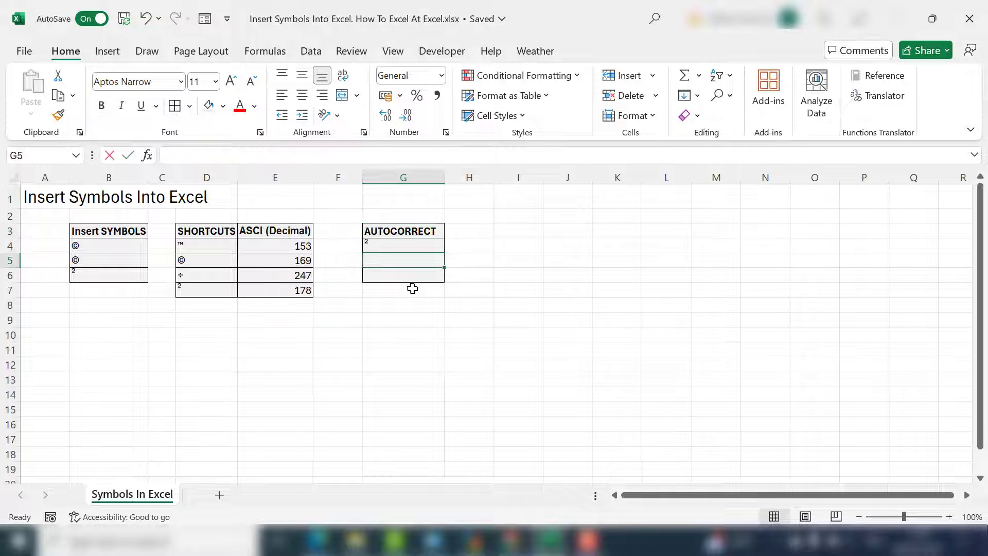
{"action": "type", "text": "2"}
{"action": "key", "text": "Up"}
{"action": "key", "text": "Up"}
{"action": "key", "text": "Down"}
{"action": "key", "text": "Down"}
{"action": "key", "text": "Down"}
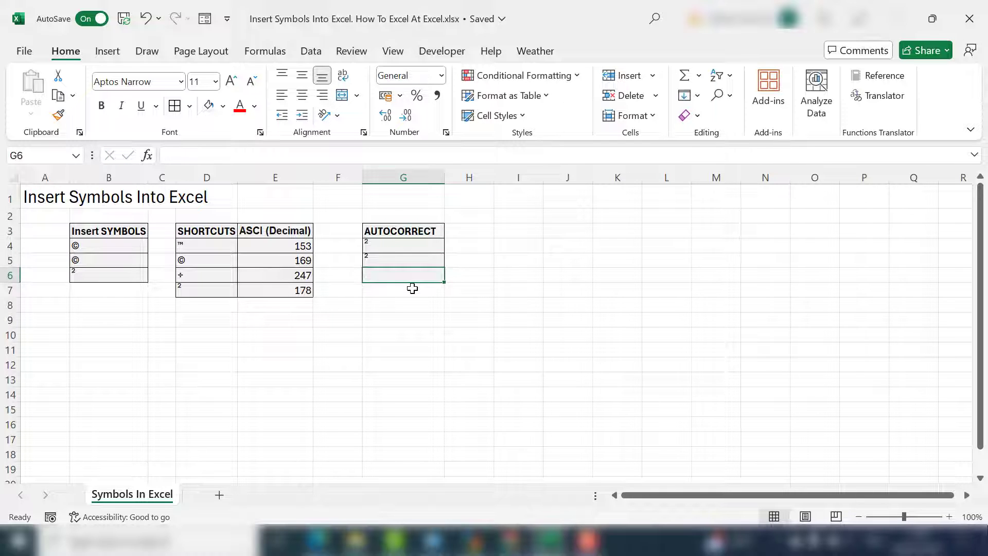
{"action": "type", "text": "2"}
{"action": "key", "text": "Up"}
{"action": "key", "text": "Up"}
{"action": "key", "text": "Up"}
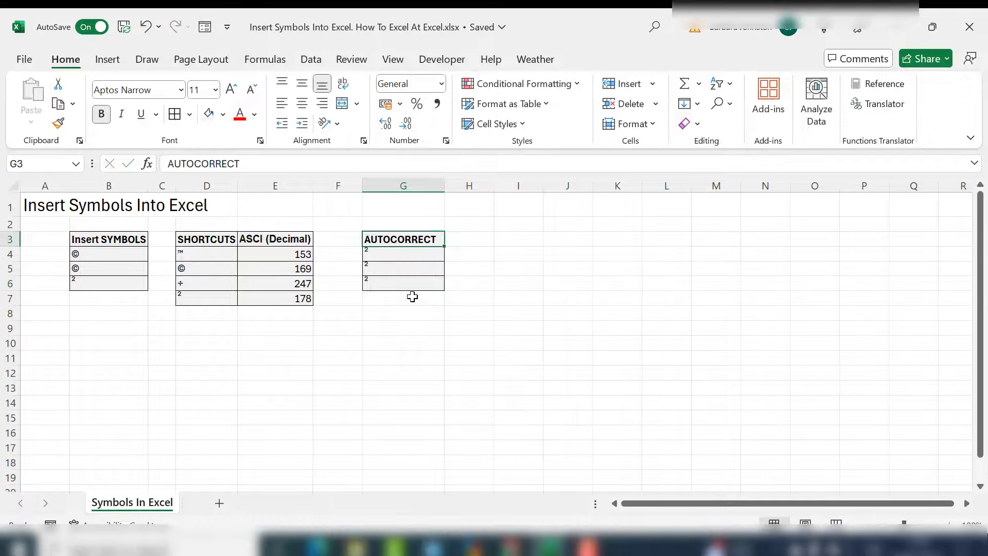
{"action": "key", "text": "Down"}
{"action": "key", "text": "Down"}
{"action": "key", "text": "Down"}
{"action": "key", "text": "Down"}
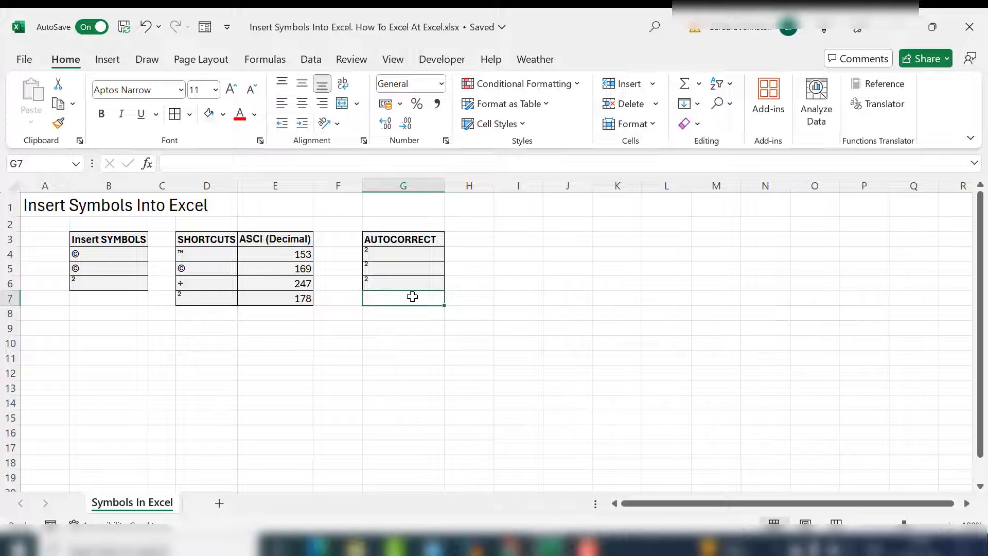
{"action": "key", "text": "Up"}
{"action": "key", "text": "Up"}
{"action": "key", "text": "Up"}
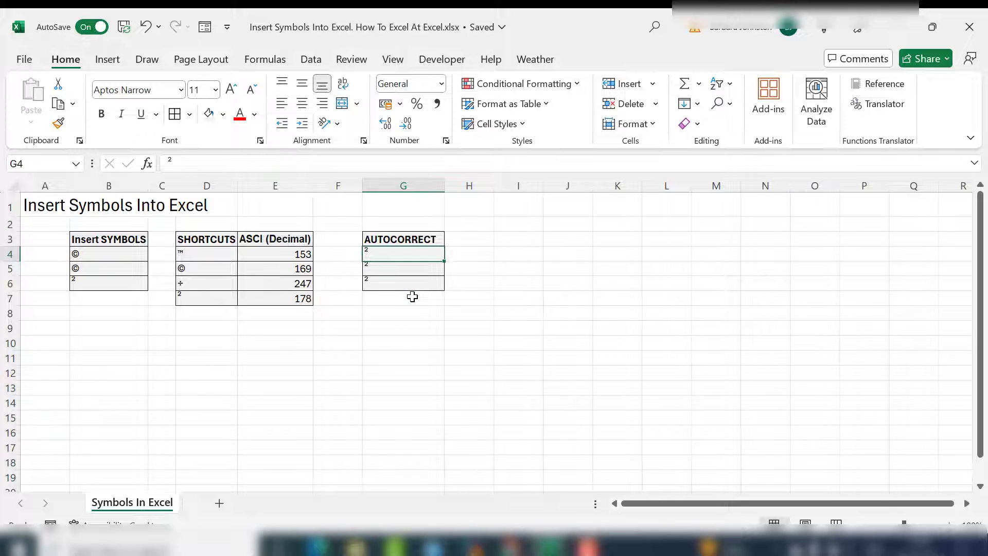